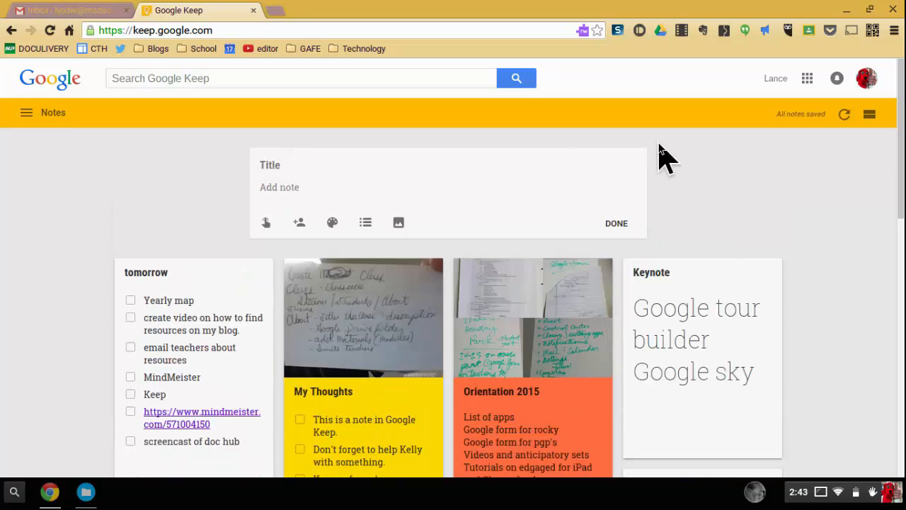
# Step: Title the new note "This is a Practice Note" and enter "Information." as its text
pyautogui.click(272, 164)
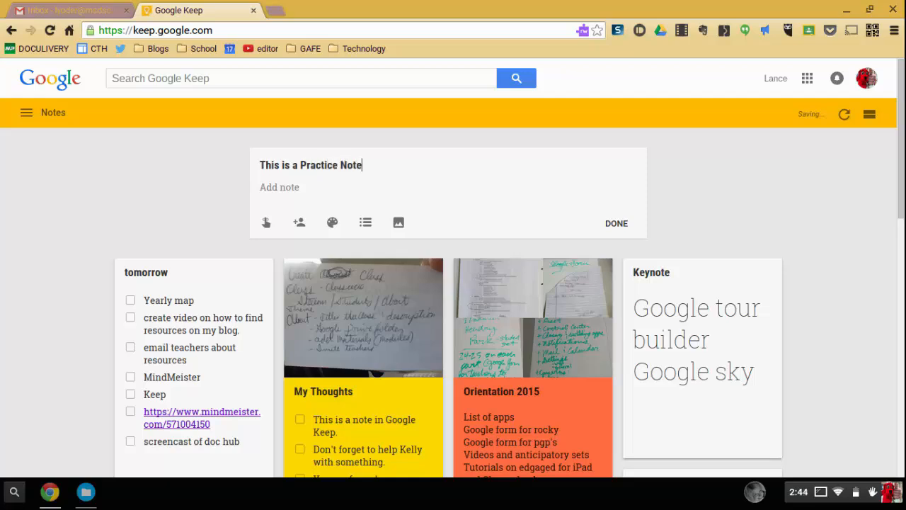
pyautogui.click(276, 187)
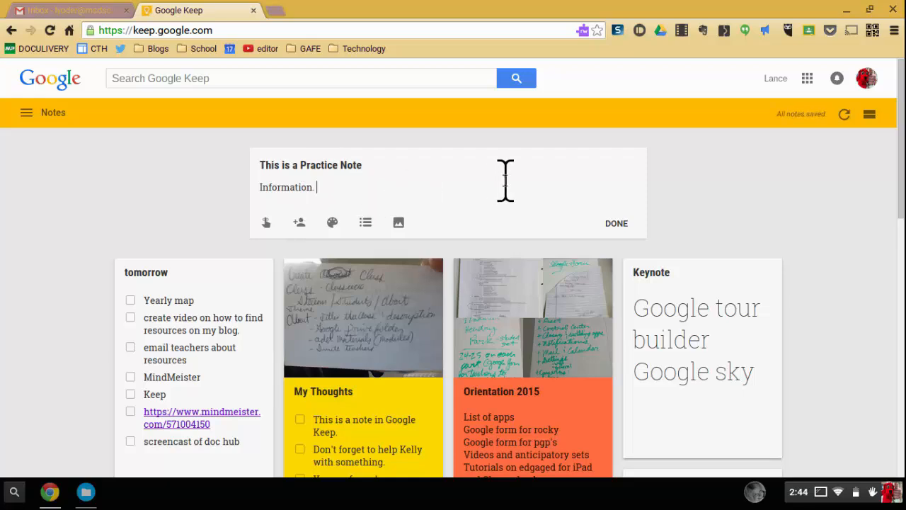
# Step: Convert the note's text into a checklist and add the items "check", "check2" and "check3"
pyautogui.click(366, 224)
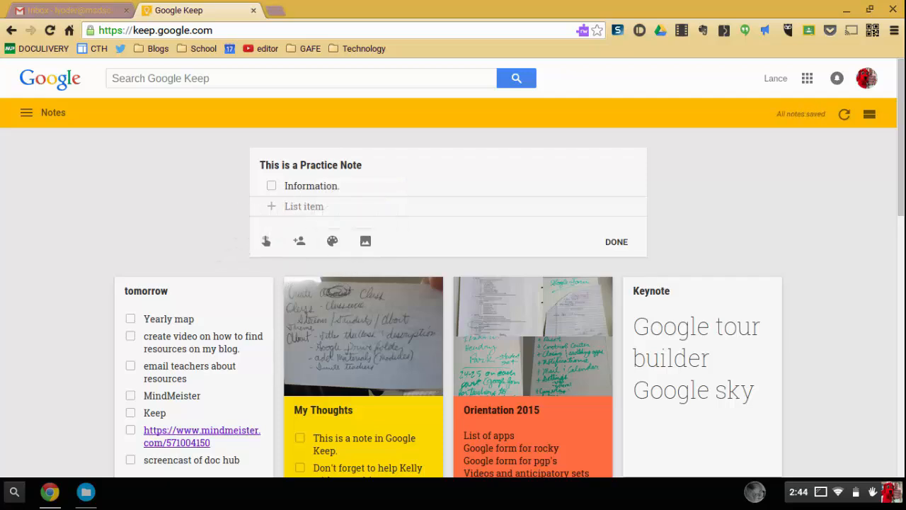
pyautogui.write('check')
pyautogui.press('Return')
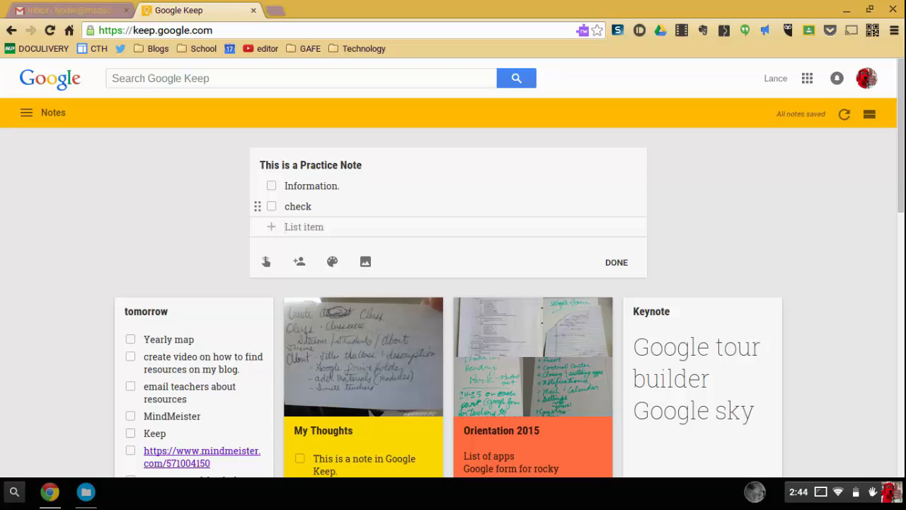
pyautogui.write('check')
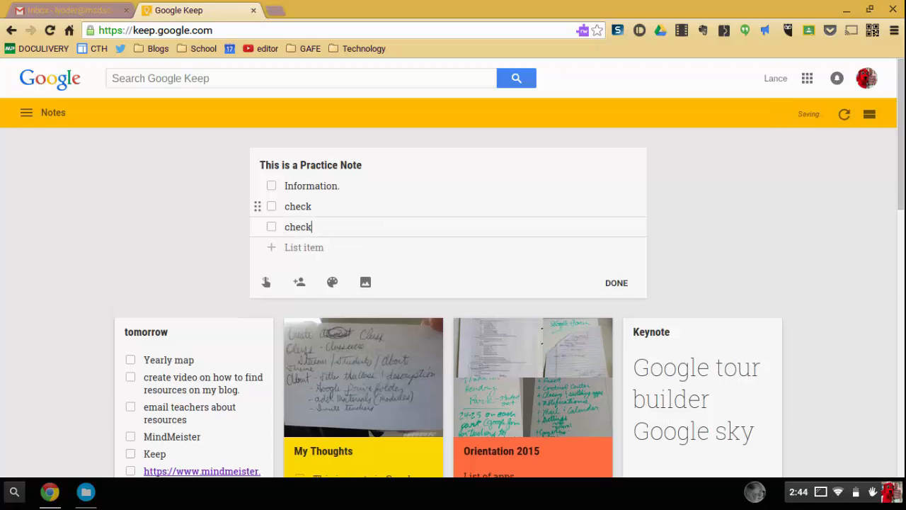
pyautogui.write('2')
pyautogui.press('Return')
pyautogui.write('check3')
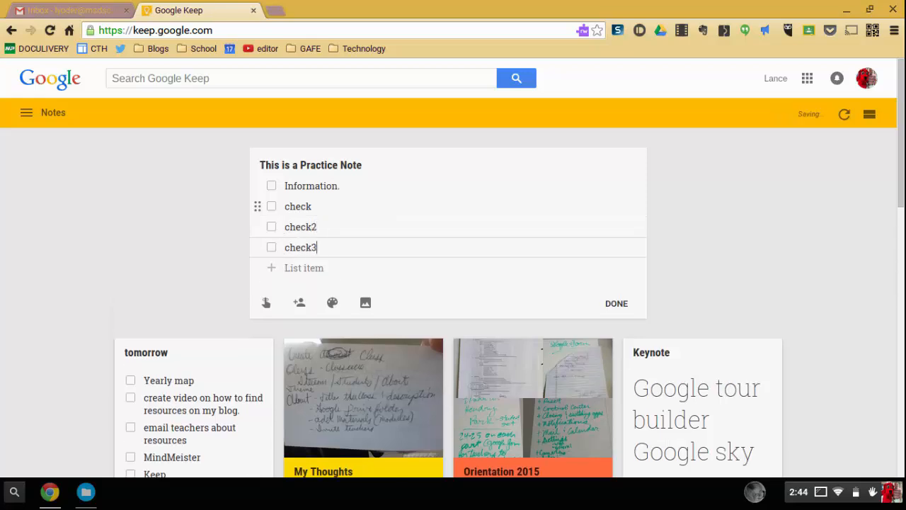
pyautogui.press('Return')
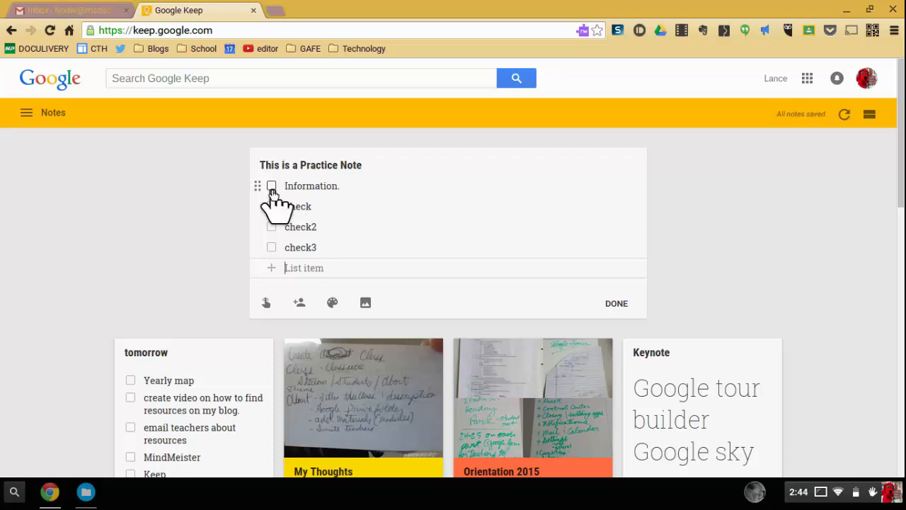
# Step: Move the "check" item below "check2" and change the practice note's color to green
pyautogui.moveTo(263, 208); pyautogui.dragTo(261, 229)
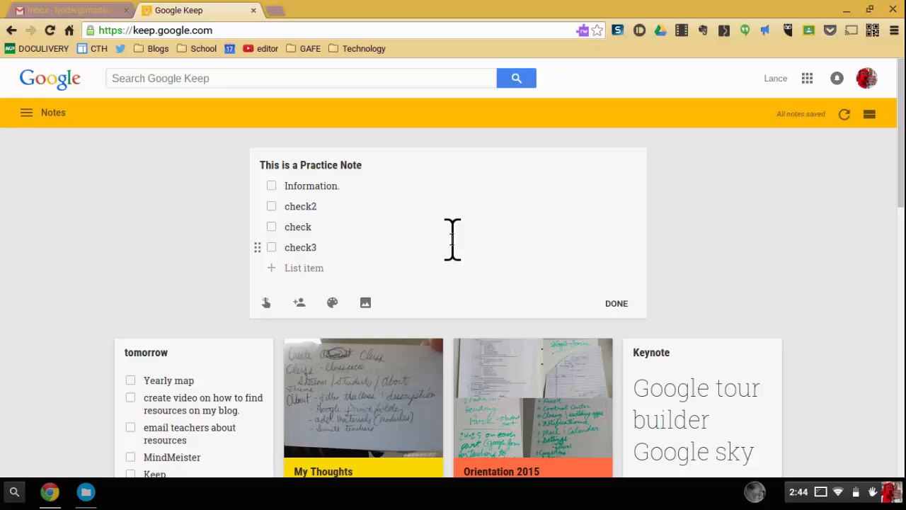
pyautogui.moveTo(333, 304)
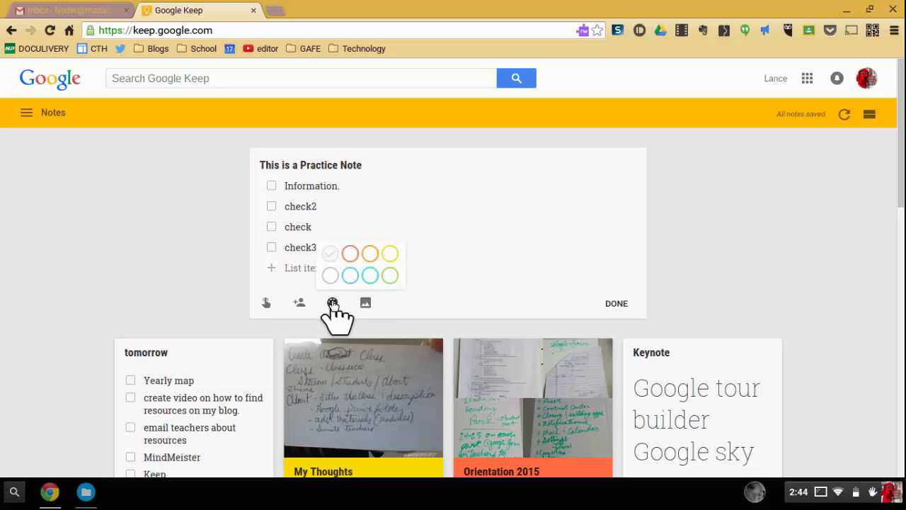
pyautogui.click(390, 276)
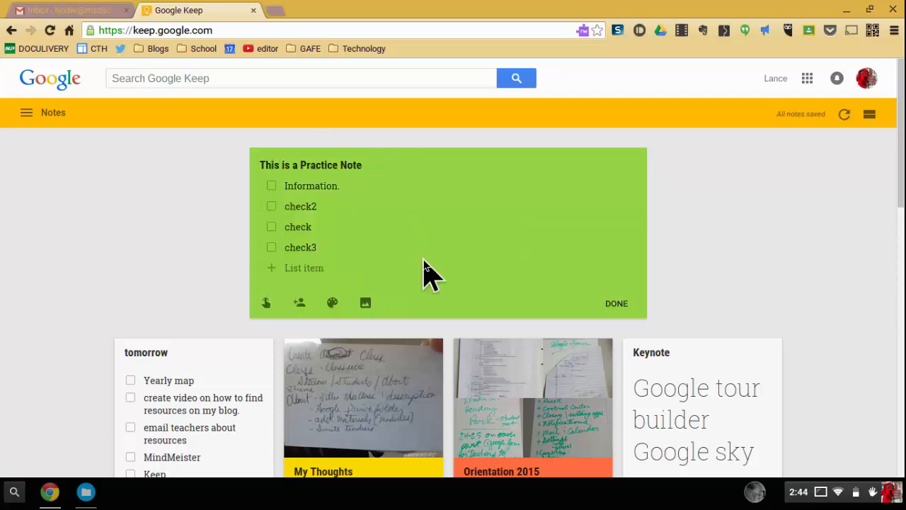
pyautogui.moveTo(332, 304)
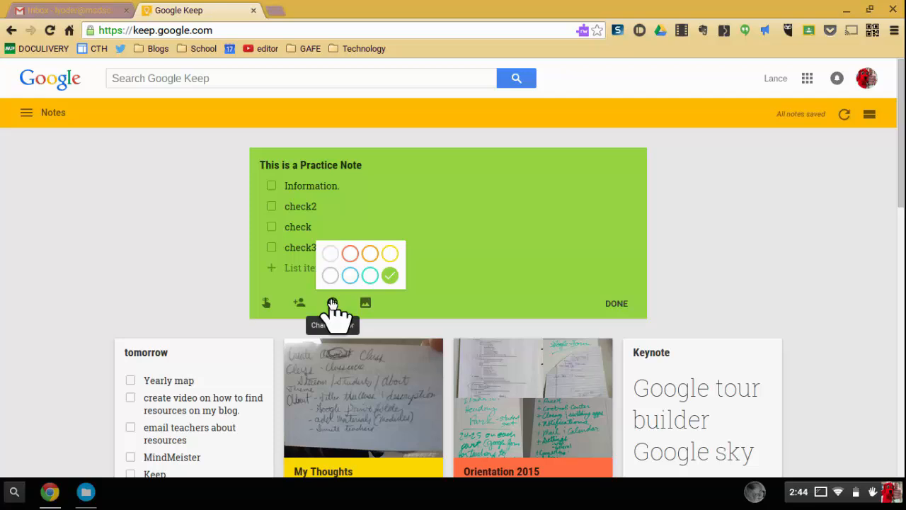
# Step: Add a daily repeating reminder to the practice note for Aug 18, 2015 at 9:00 AM
pyautogui.click(266, 305)
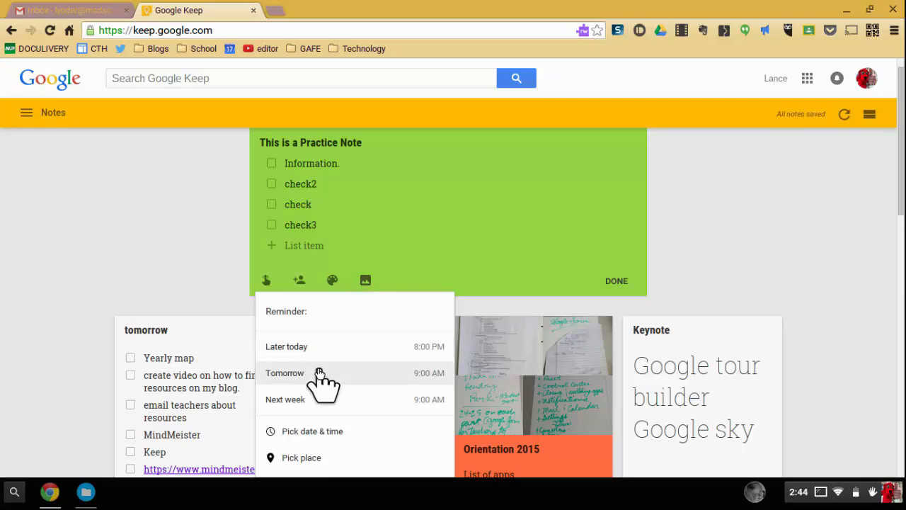
pyautogui.click(350, 438)
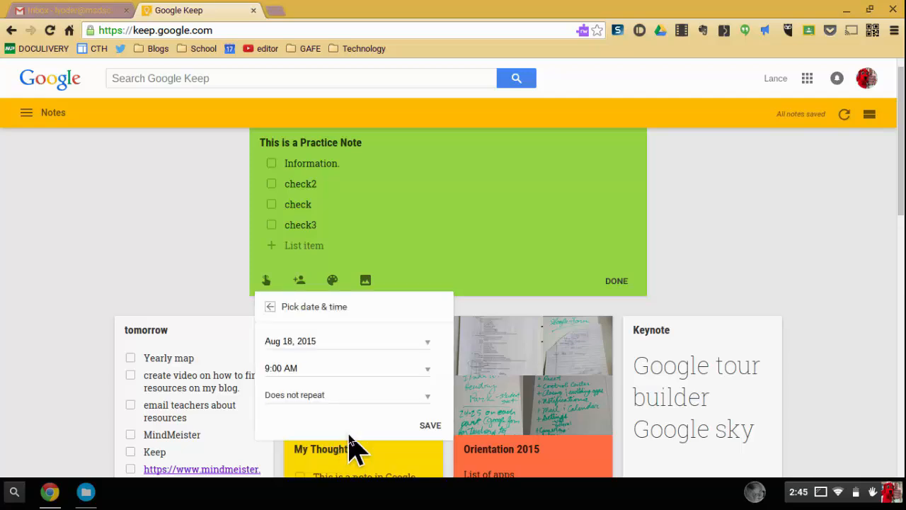
pyautogui.scroll(-1, 368, 347)
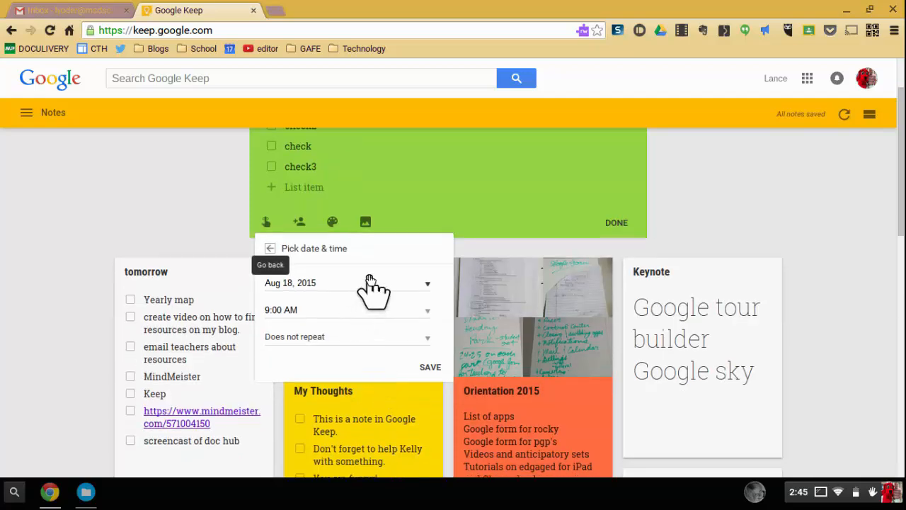
pyautogui.click(357, 337)
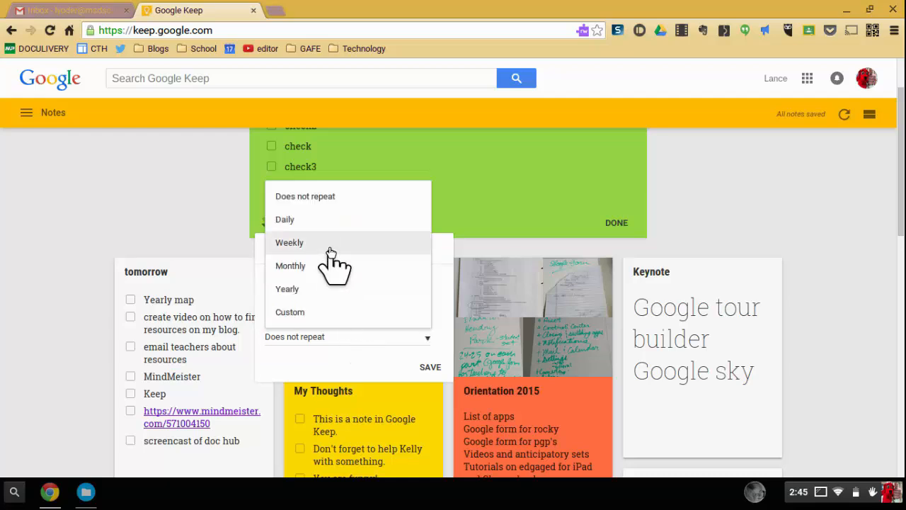
pyautogui.click(331, 225)
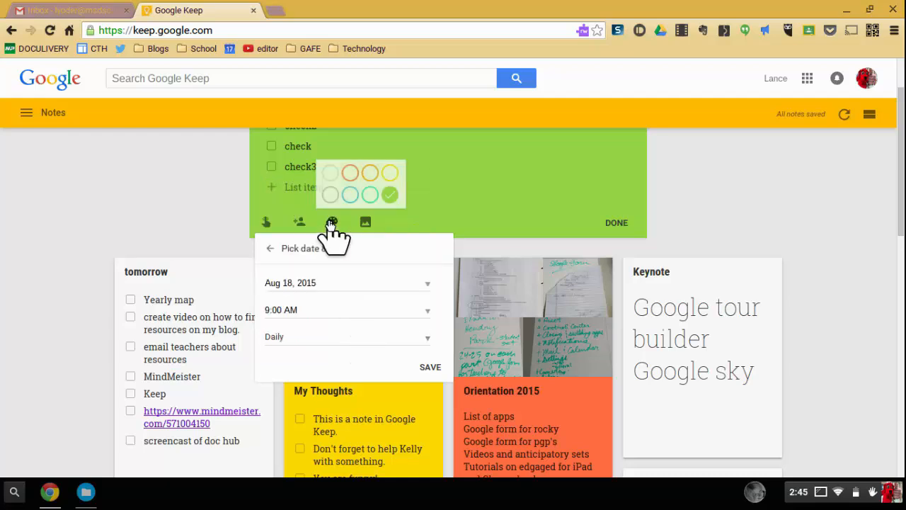
pyautogui.click(424, 362)
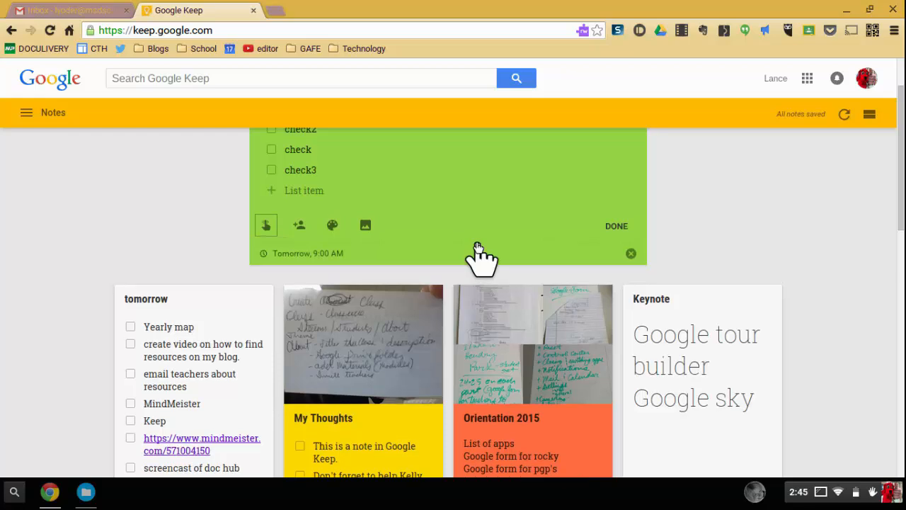
pyautogui.scroll(2, 480, 257)
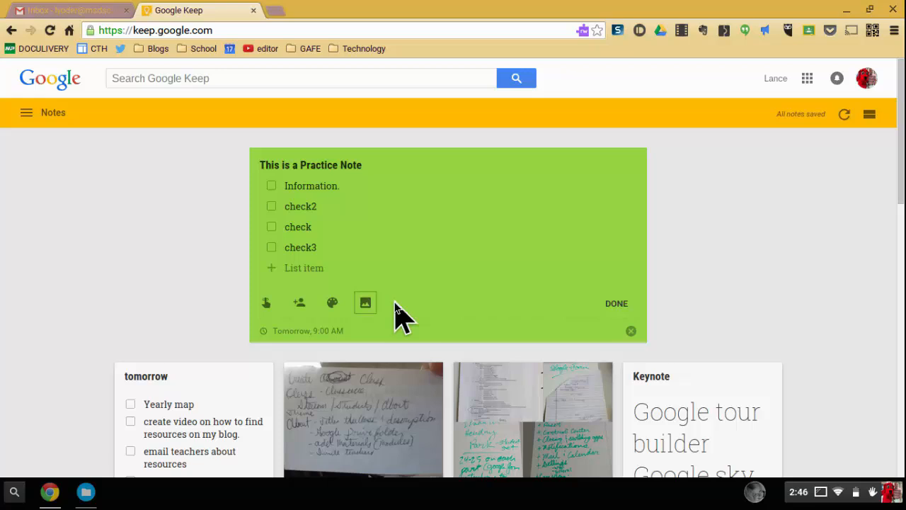
# Step: Open the Camera app and take a photo of the handwritten paper note
pyautogui.press('super')
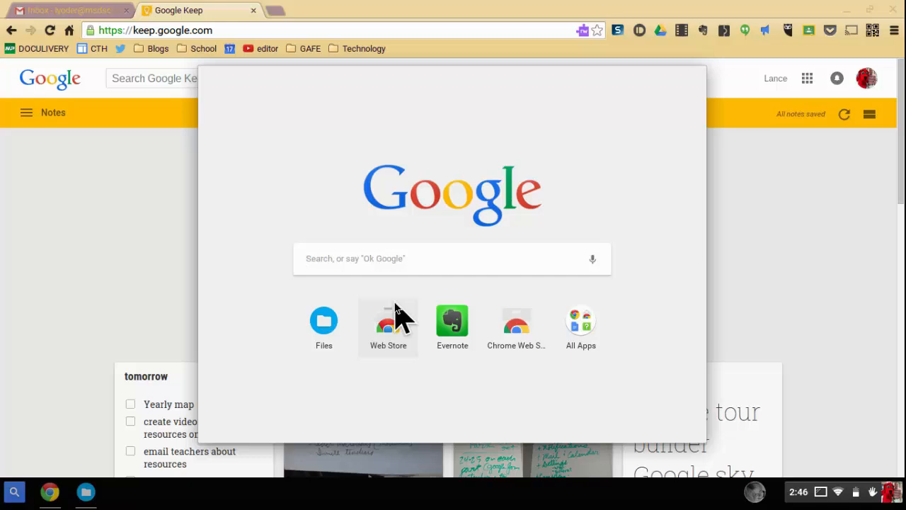
pyautogui.write('ca')
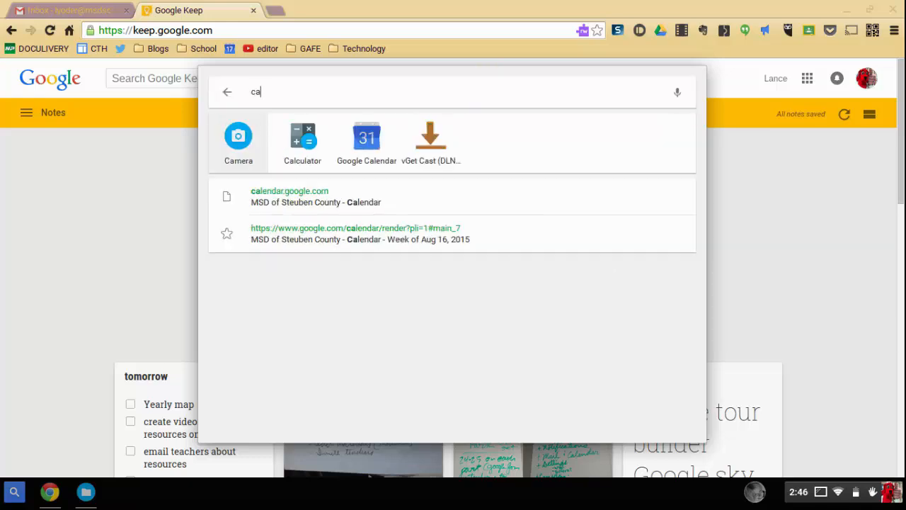
pyautogui.press('Escape')
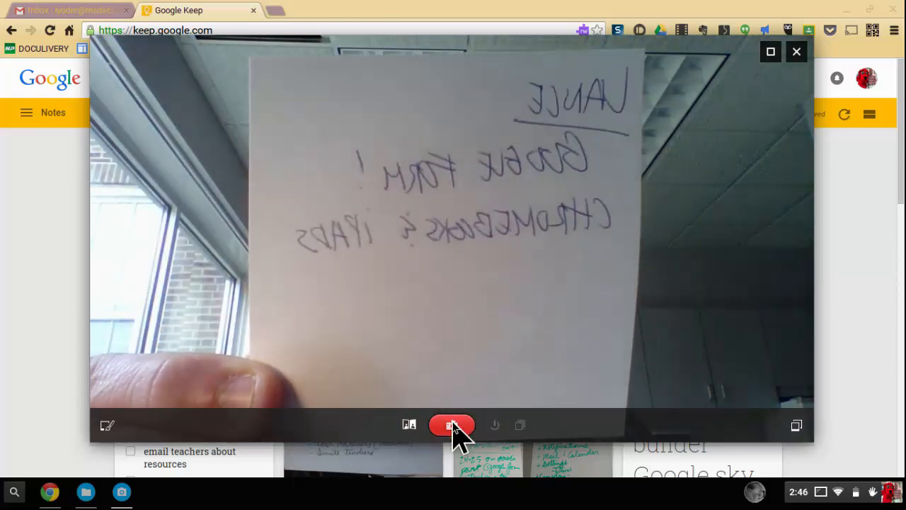
pyautogui.click(454, 428)
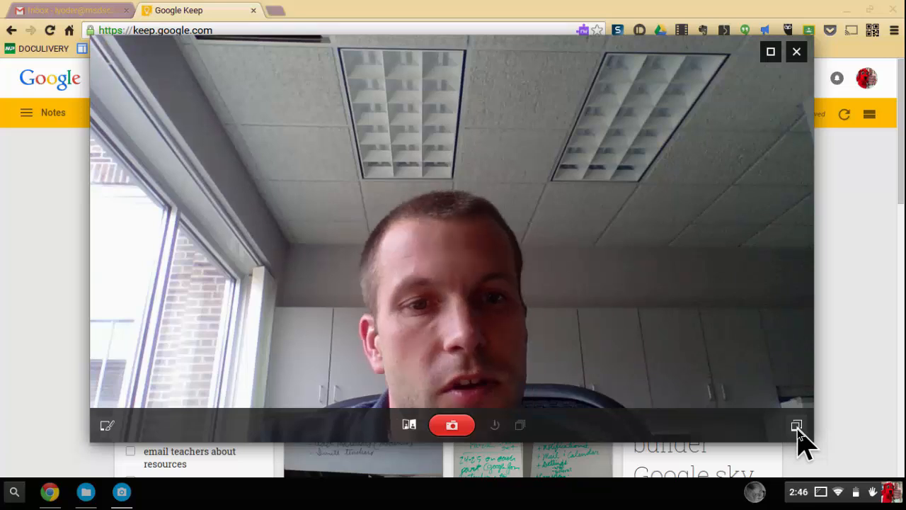
# Step: Save the new photo from the camera gallery as keep.jpg in a new "keep notes" folder within Opening Day, and close the camera
pyautogui.click(796, 425)
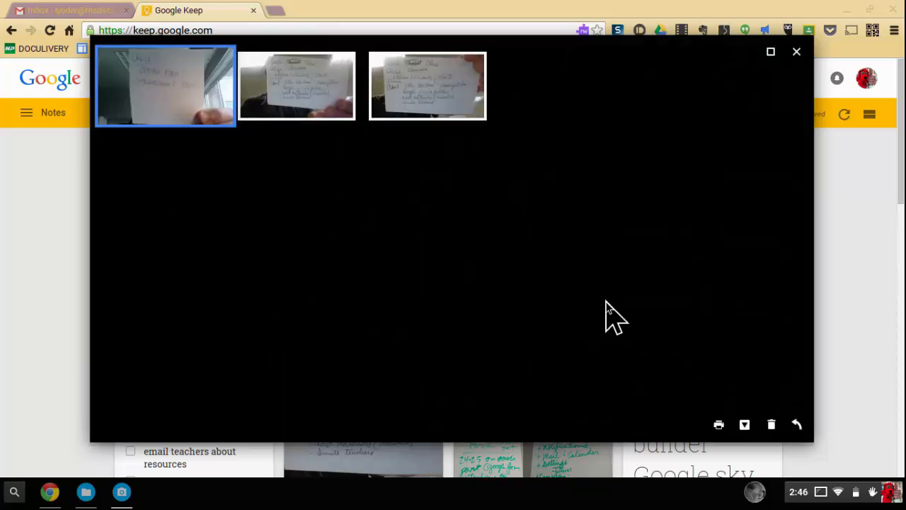
pyautogui.click(745, 425)
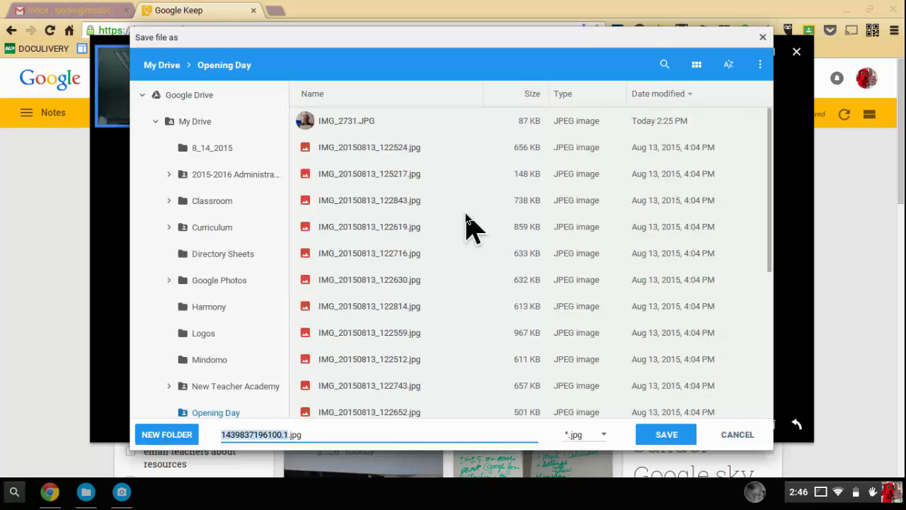
pyautogui.write('keep')
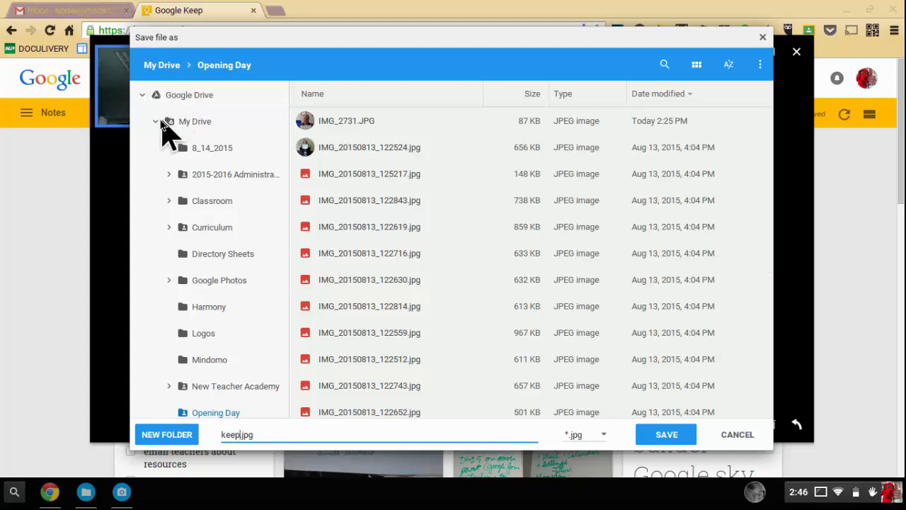
pyautogui.click(160, 122)
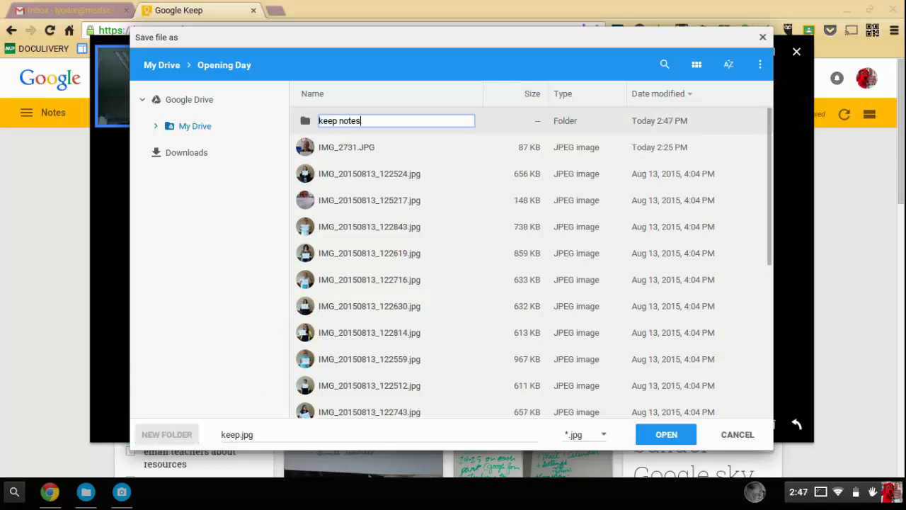
pyautogui.click(670, 434)
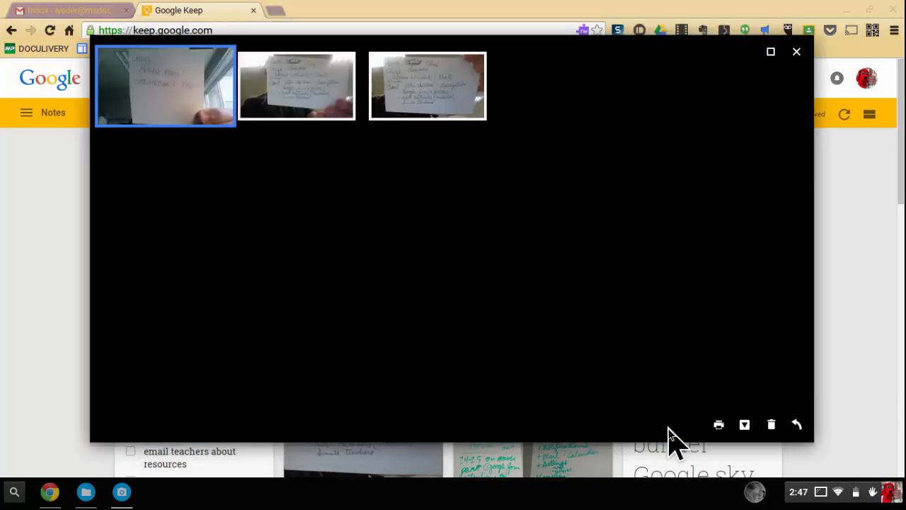
pyautogui.click(796, 51)
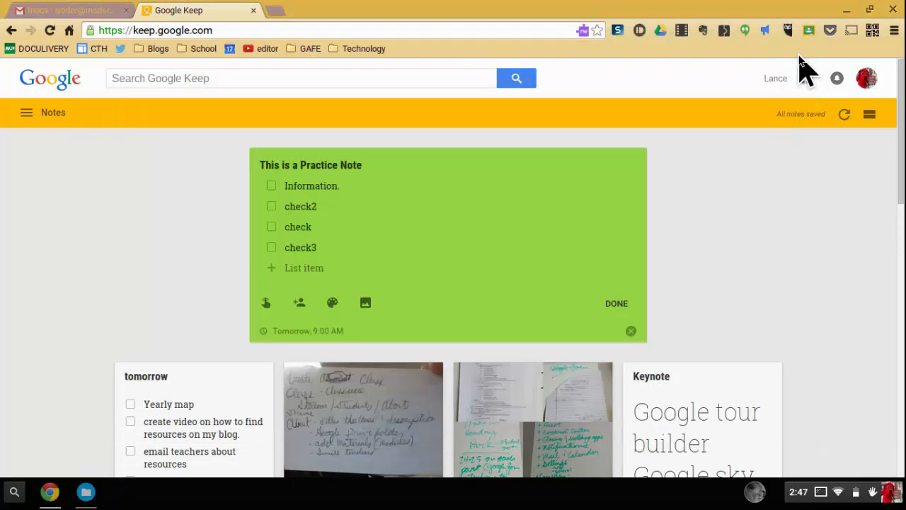
# Step: Search Drive for "keep" and attach the last-listed keep.jpg picture to the practice note
pyautogui.click(365, 304)
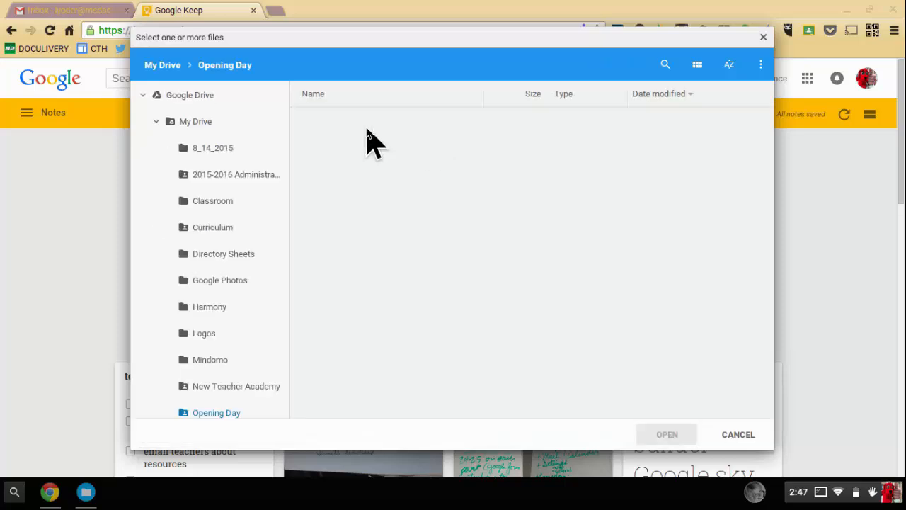
pyautogui.click(665, 64)
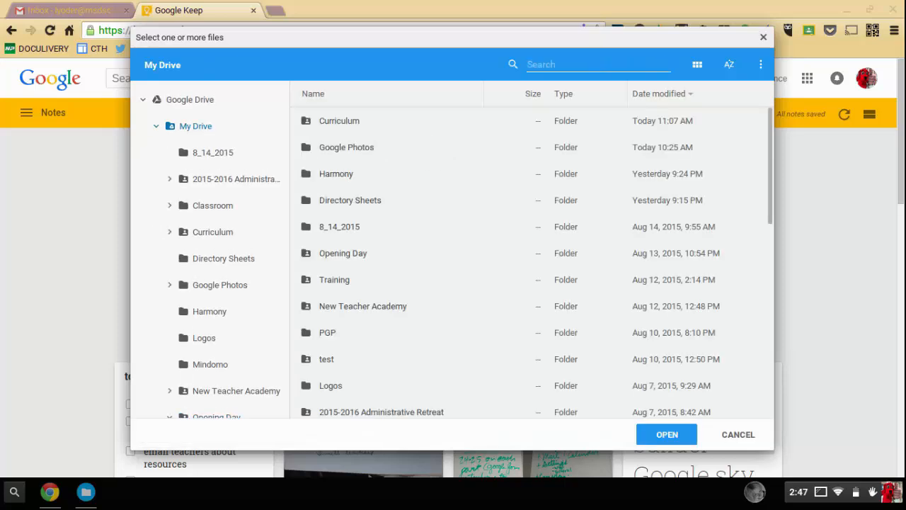
pyautogui.write('keep')
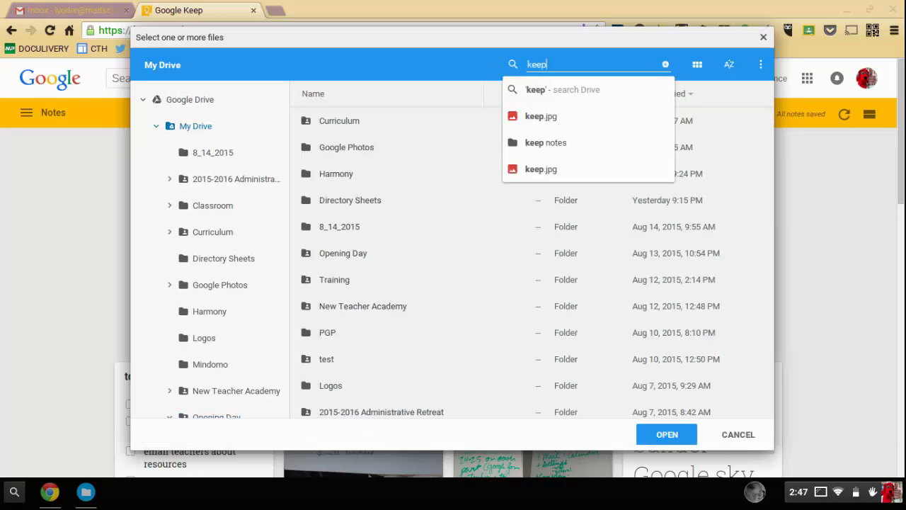
pyautogui.click(530, 174)
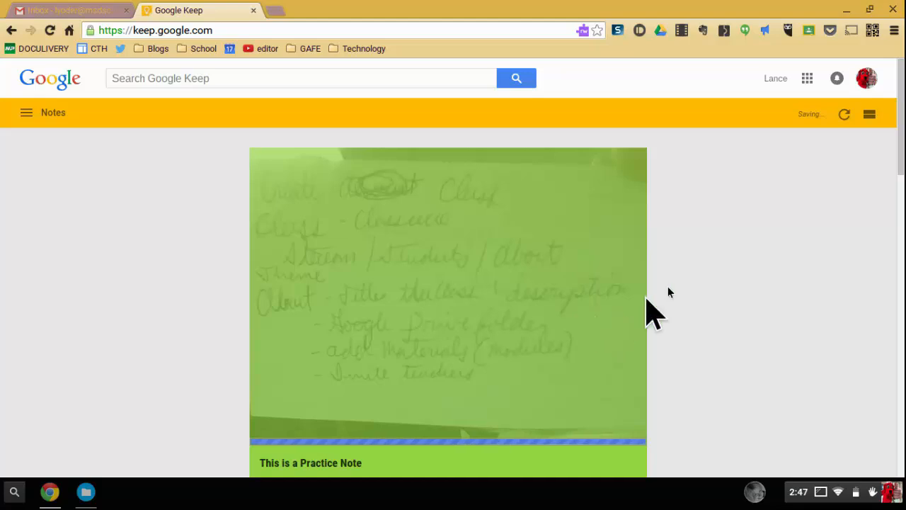
pyautogui.scroll(-1, 728, 260)
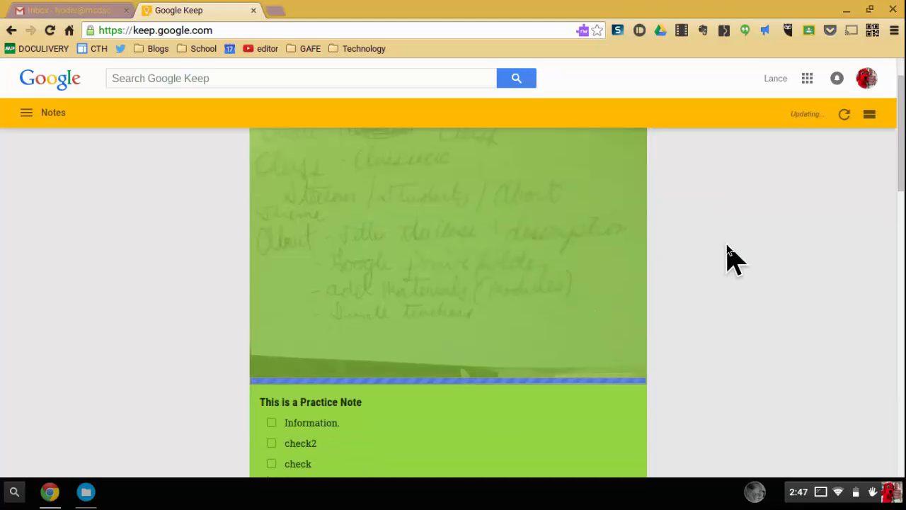
pyautogui.scroll(-1, 607, 256)
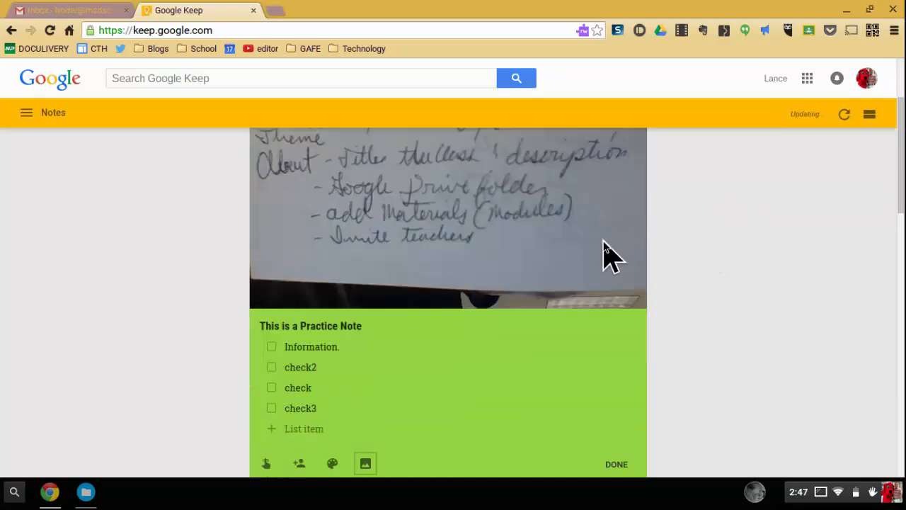
pyautogui.scroll(-1, 607, 256)
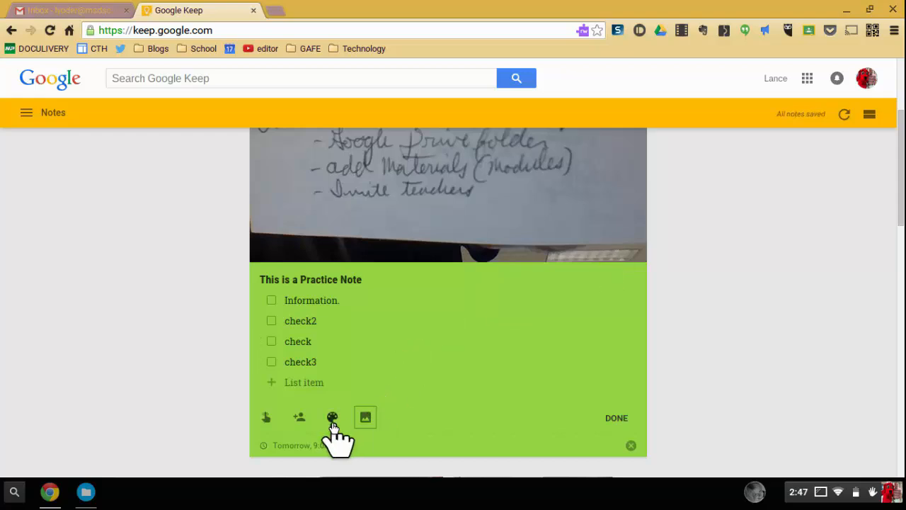
# Step: Share the practice note with a colleague by entering their e-mail address, save the sharing, and finish editing the note
pyautogui.moveTo(330, 422)
pyautogui.scroll(1, 469, 407)
pyautogui.scroll(-1, 468, 407)
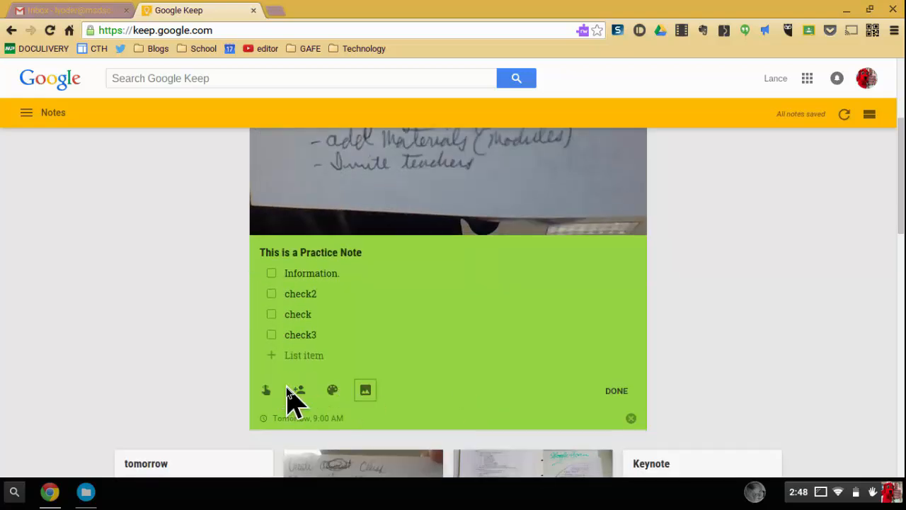
pyautogui.scroll(-8, 431, 399)
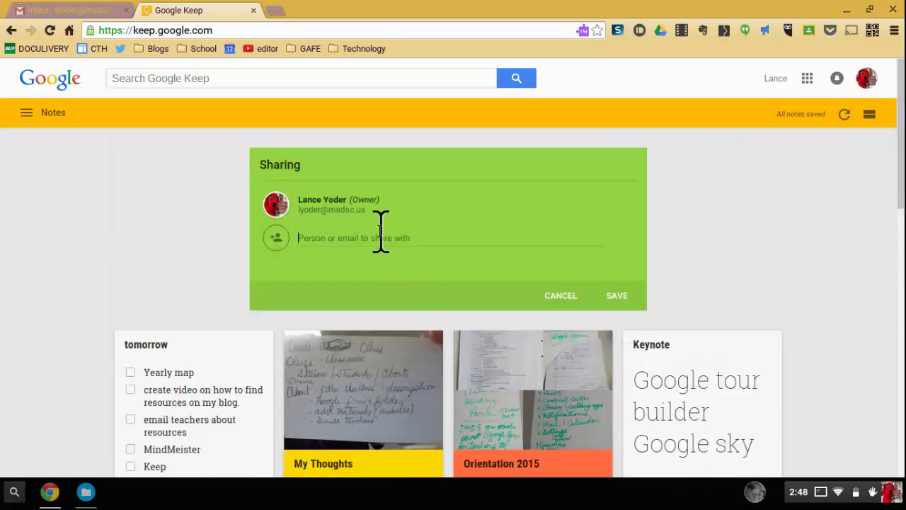
pyautogui.write('ord')
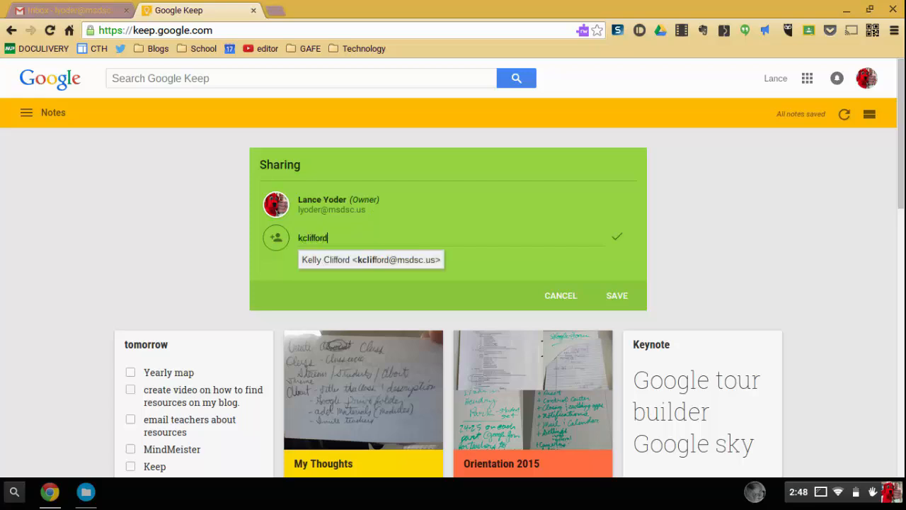
pyautogui.press('Return')
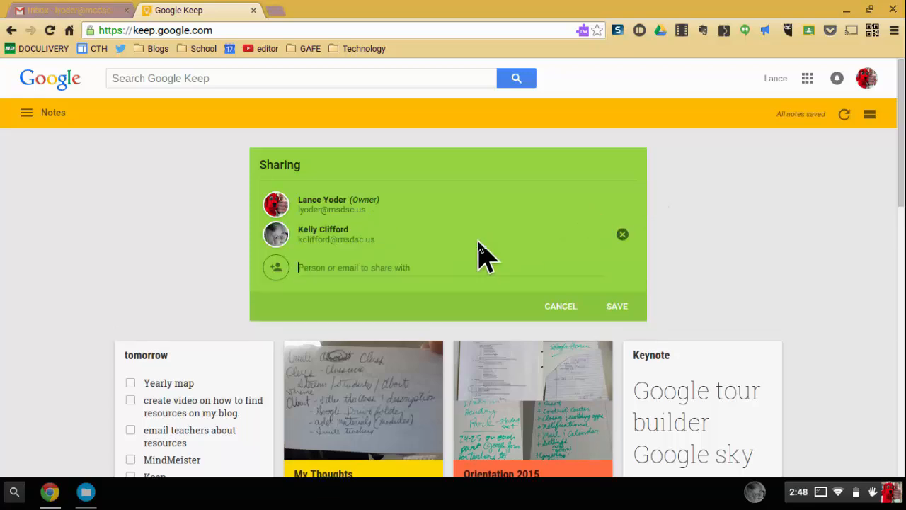
pyautogui.click(619, 310)
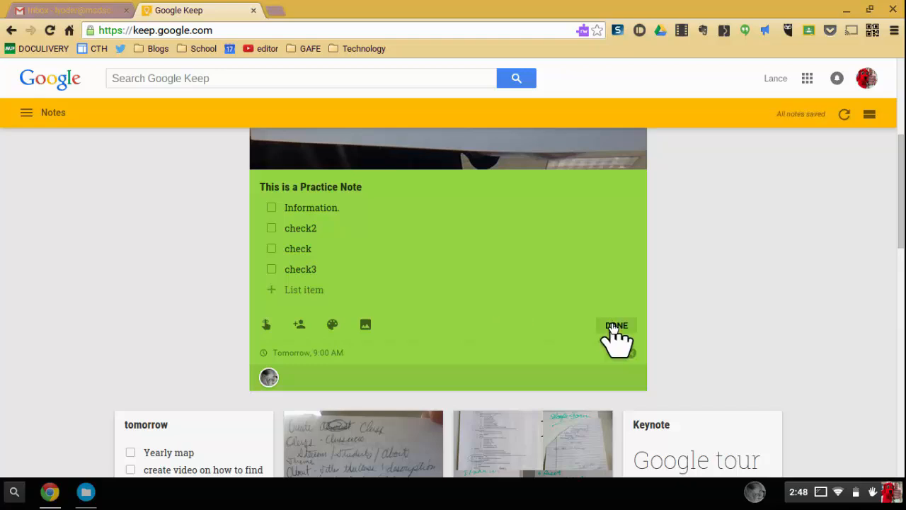
pyautogui.click(616, 327)
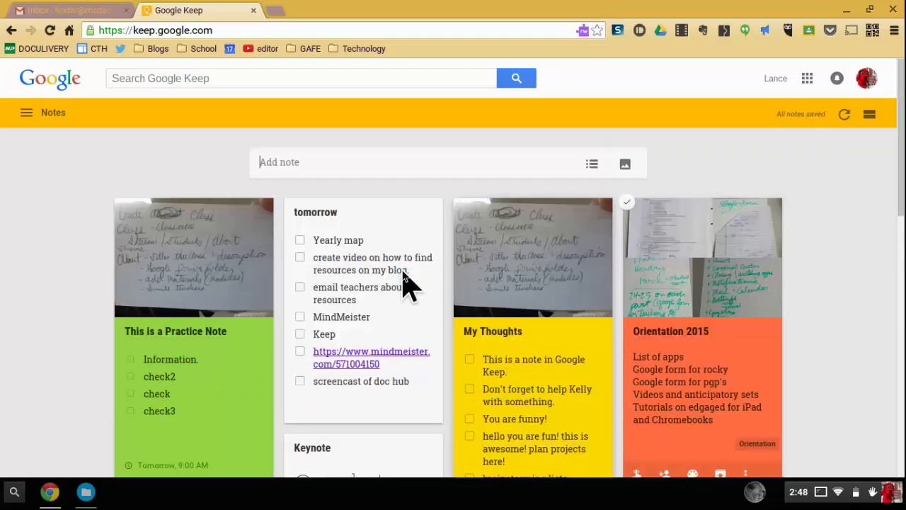
# Step: Label the practice note with a newly created "test" label and the existing Work label
pyautogui.scroll(-2, 219, 274)
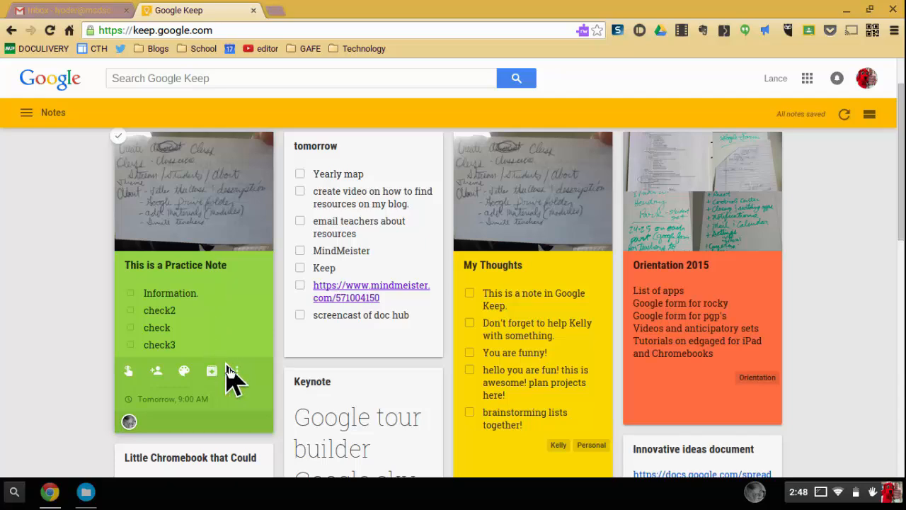
pyautogui.click(237, 371)
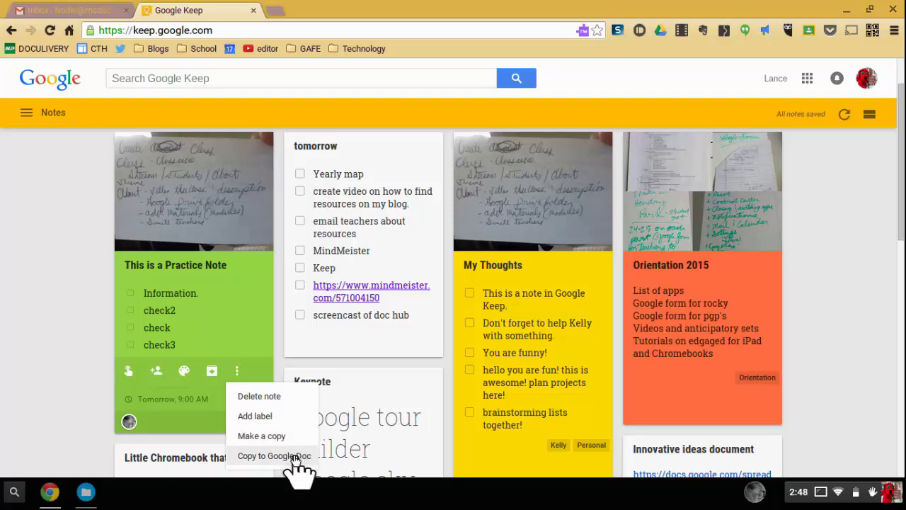
pyautogui.click(259, 416)
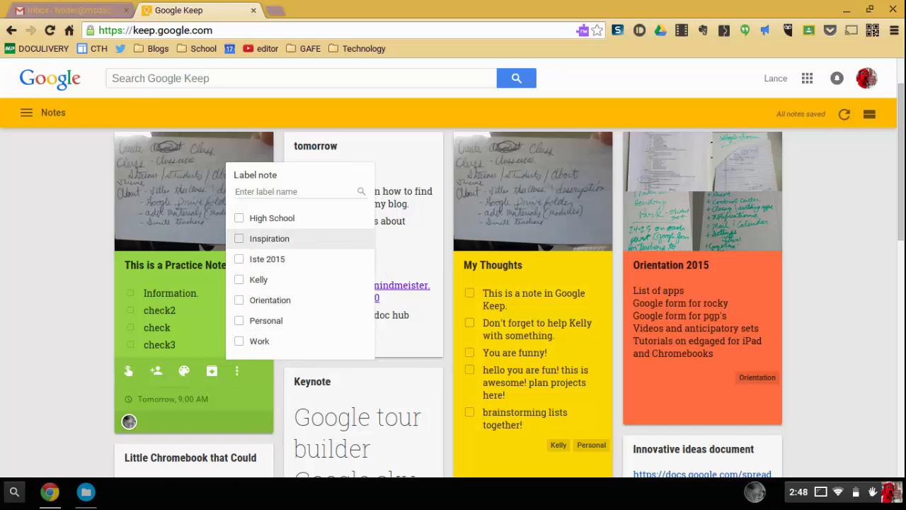
pyautogui.write('test')
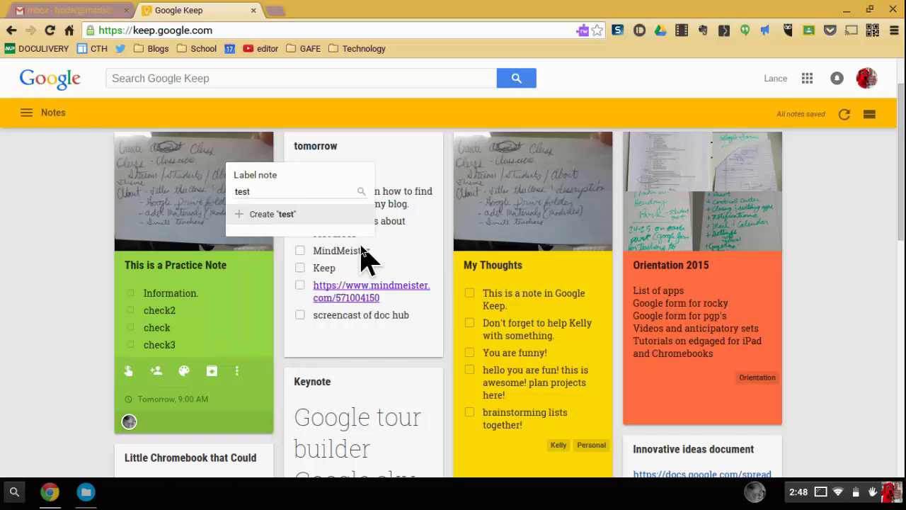
pyautogui.click(276, 214)
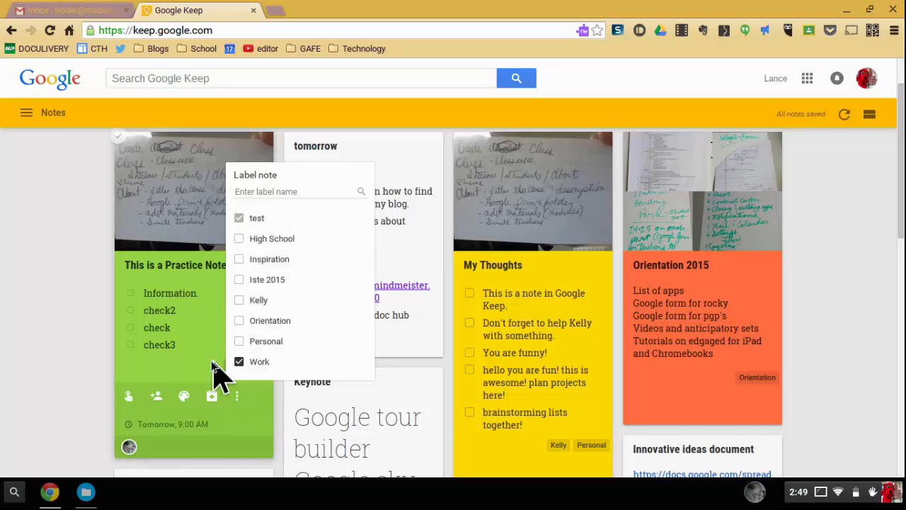
# Step: Open the practice note and use its labels to show the notes under Work, followed by those under test
pyautogui.click(211, 372)
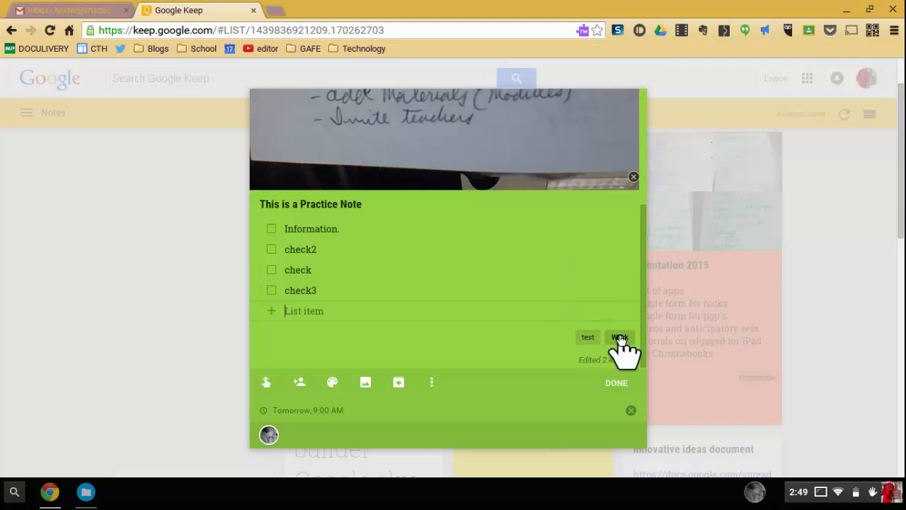
pyautogui.click(620, 338)
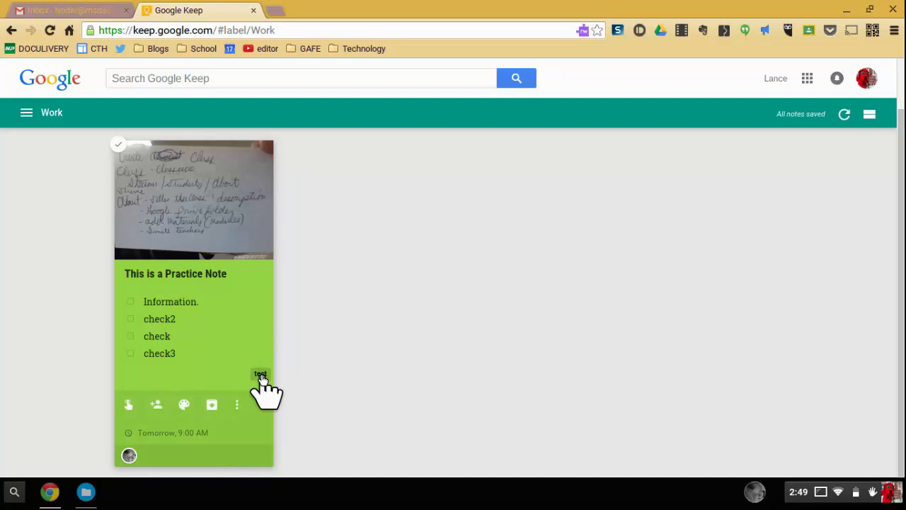
pyautogui.click(260, 373)
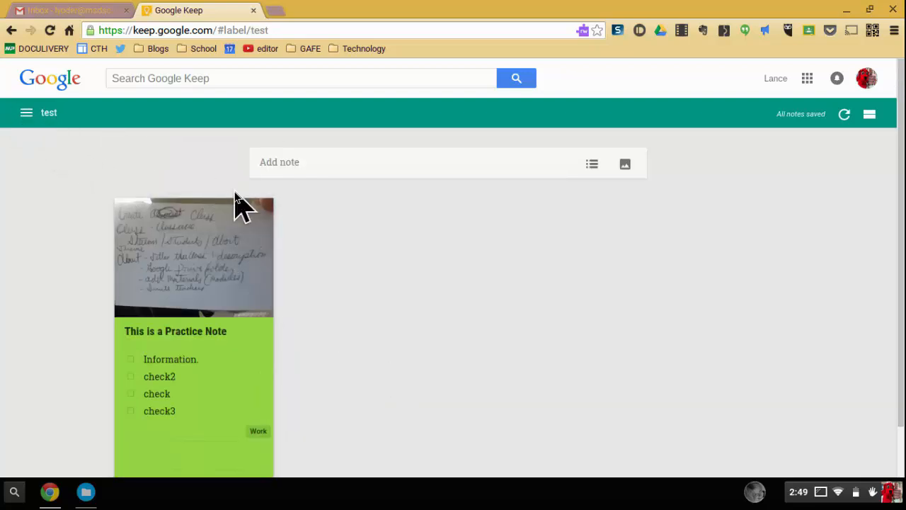
# Step: Look through the navigation entries down to the settings and save the settings with Enable sharing on
pyautogui.click(26, 115)
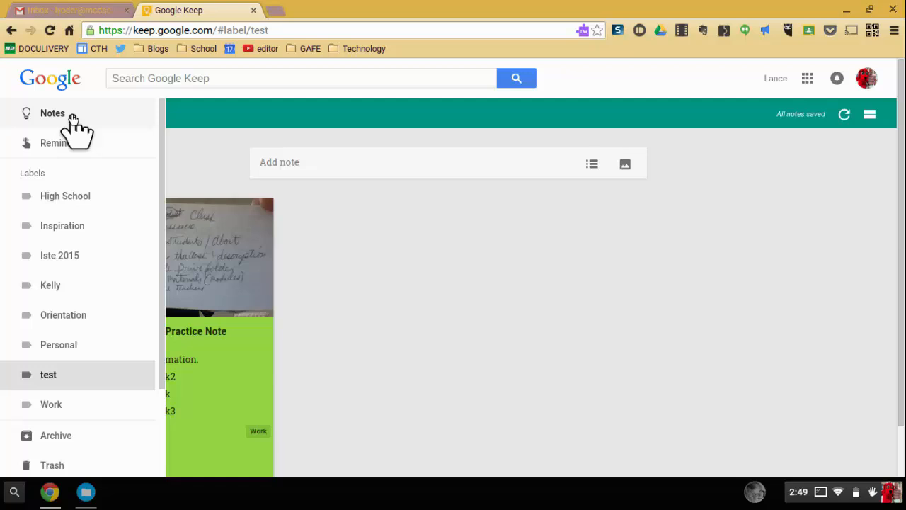
pyautogui.scroll(-1, 106, 251)
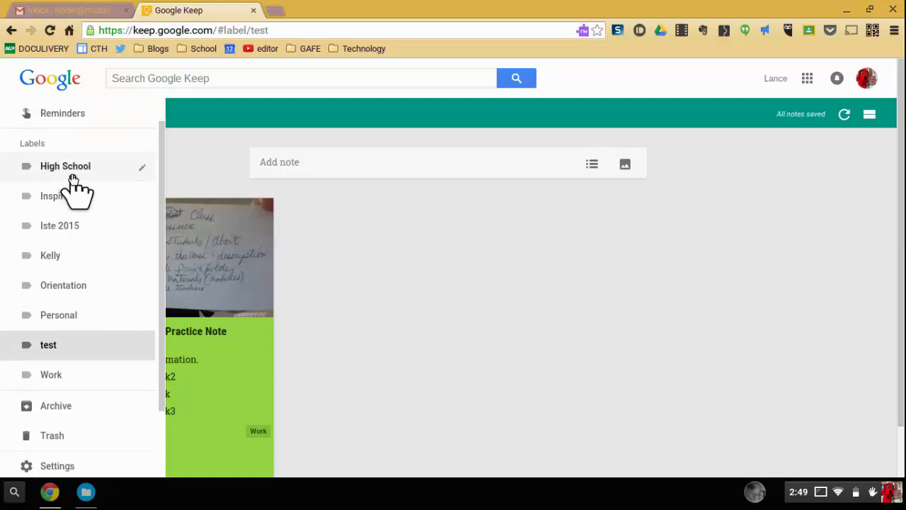
pyautogui.scroll(-3, 65, 344)
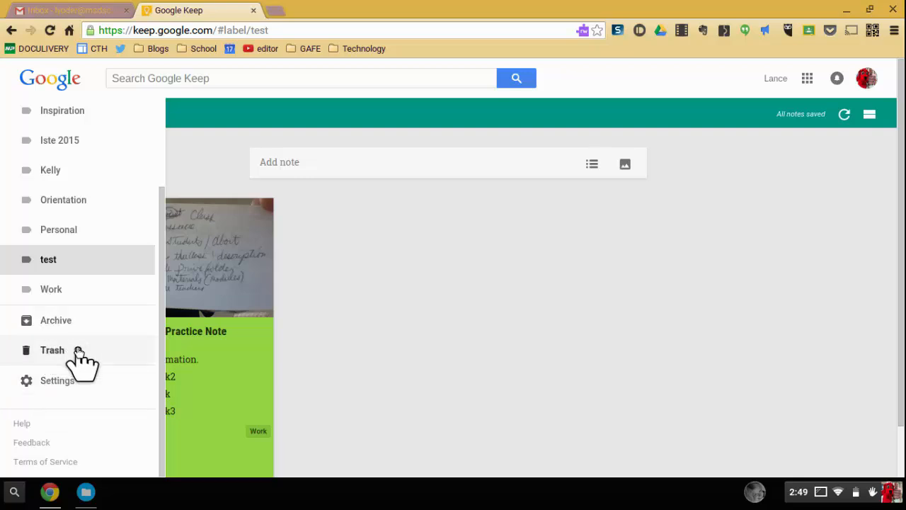
pyautogui.click(27, 383)
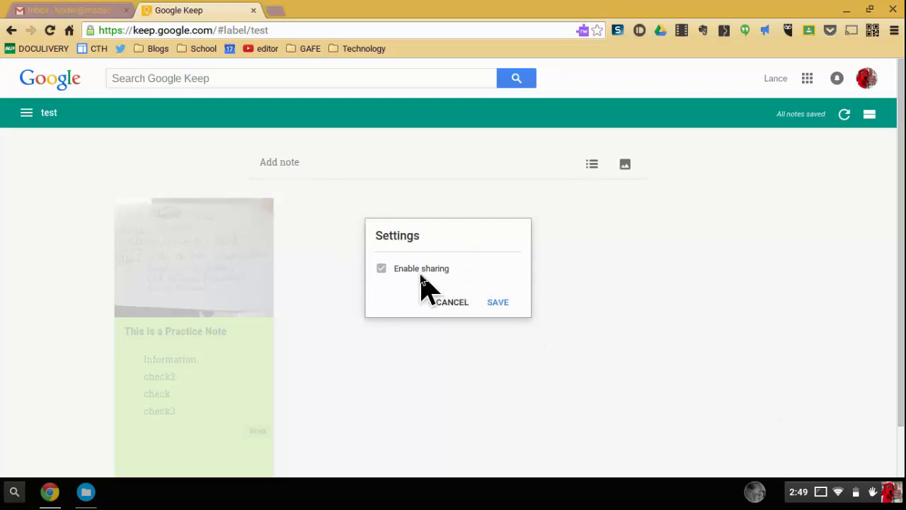
pyautogui.click(504, 303)
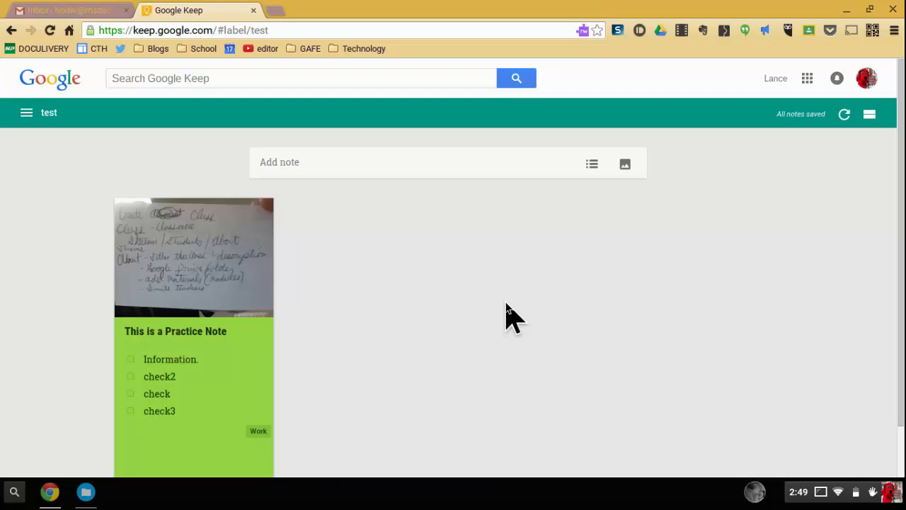
# Step: Return from the test label view to the full Notes overview
pyautogui.click(34, 115)
pyautogui.scroll(3, 132, 278)
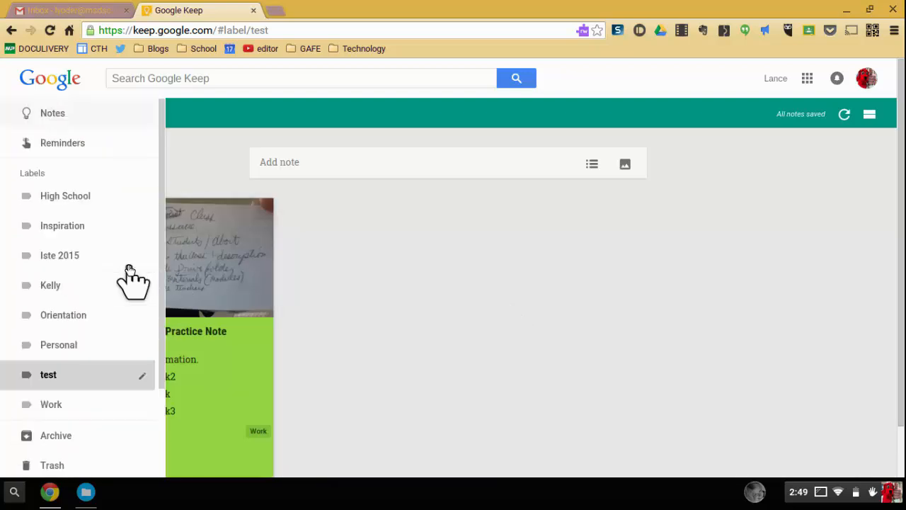
pyautogui.click(78, 119)
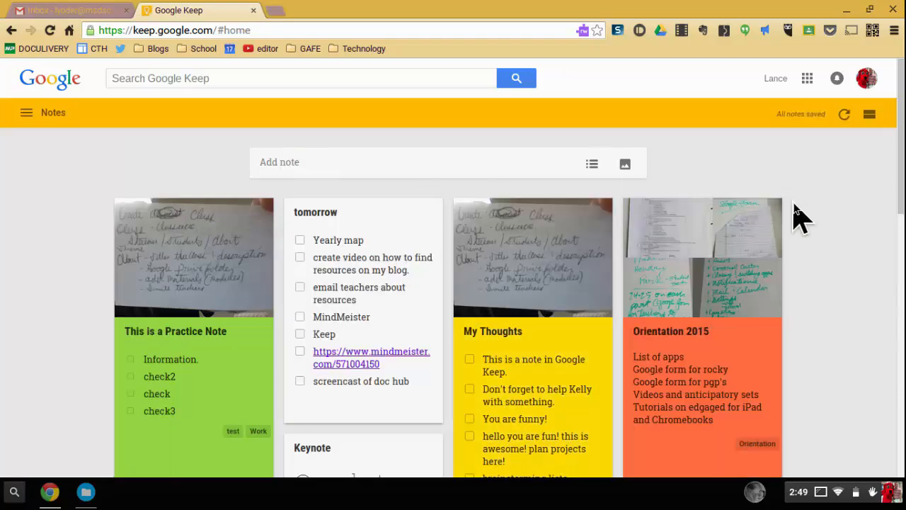
pyautogui.scroll(-1, 796, 209)
pyautogui.scroll(1, 795, 209)
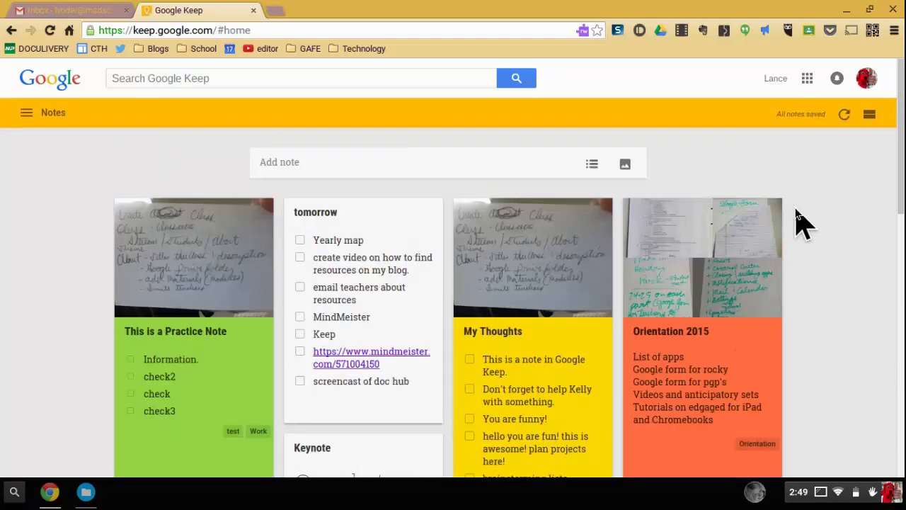